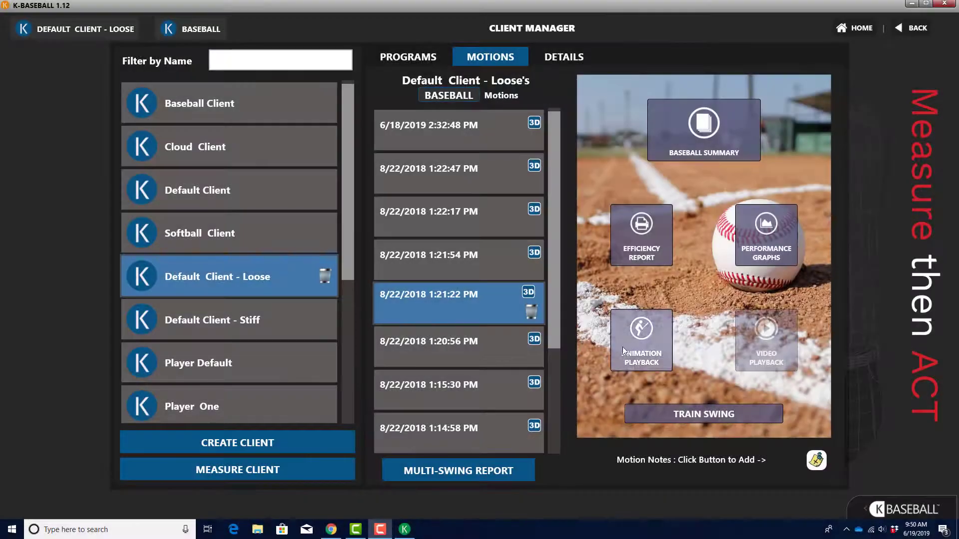
Play the 3D animation of the 8/22/2018 1:21:22 PM swing.
click(637, 345)
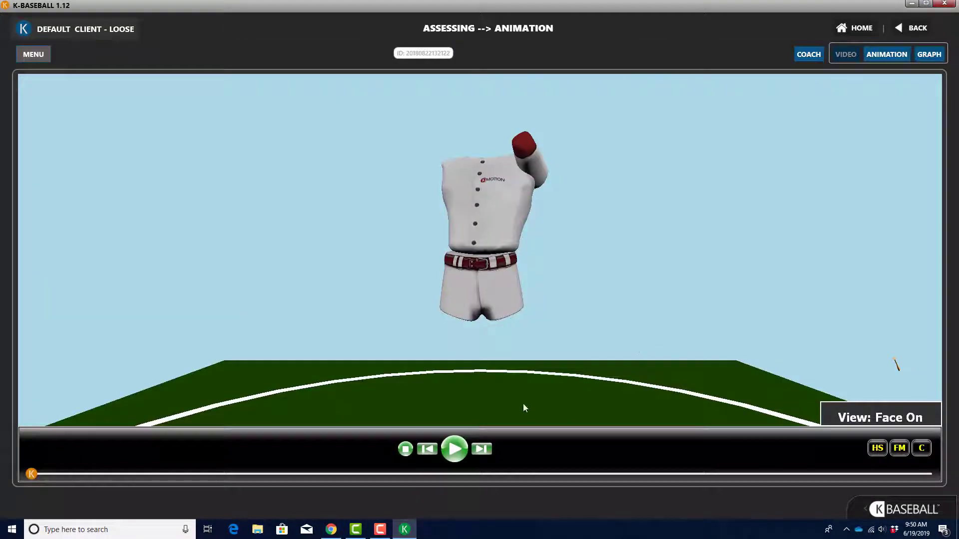
click(454, 448)
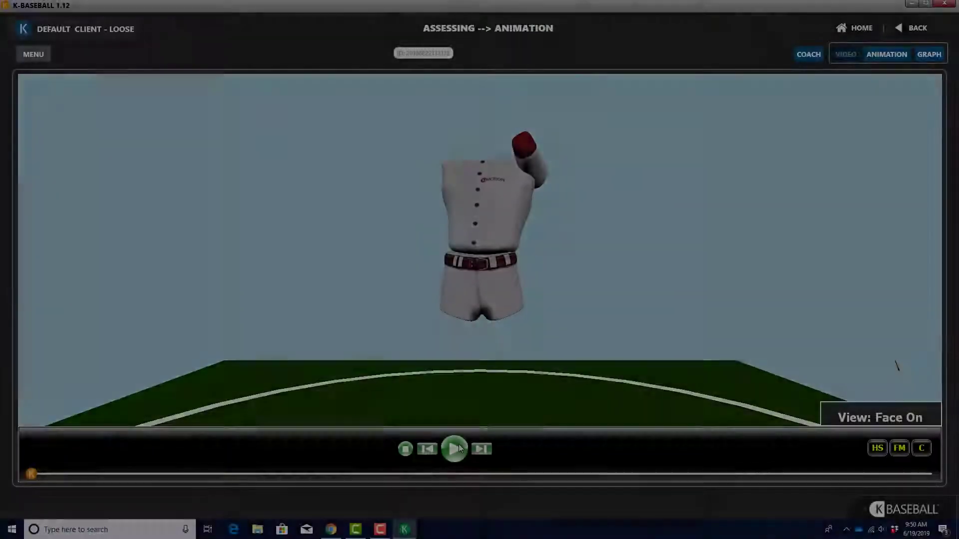
Replay the swing animation on the 3D playback bar.
click(454, 448)
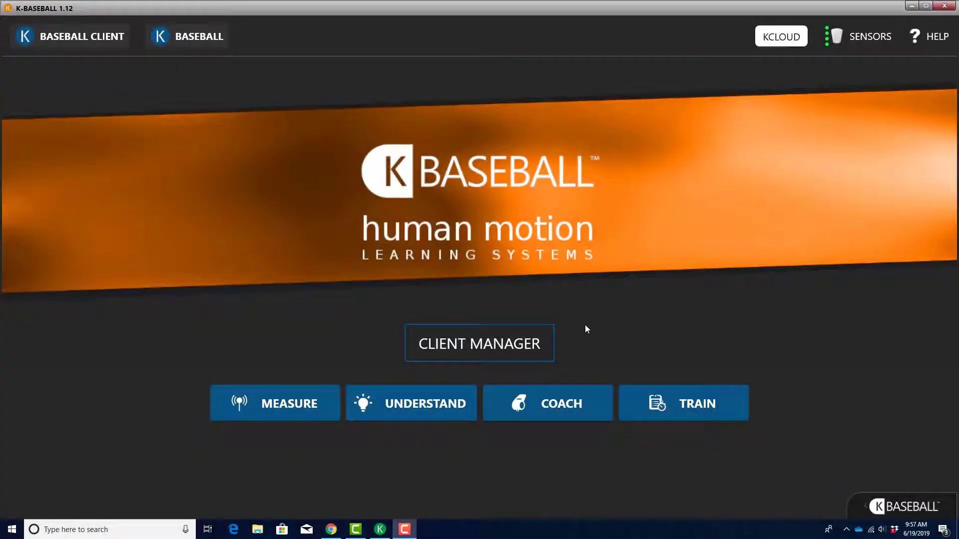
In Client Manager's Motions tab, load Default Client - Loose's 8/22/2018 1:20:56 PM swing.
click(528, 344)
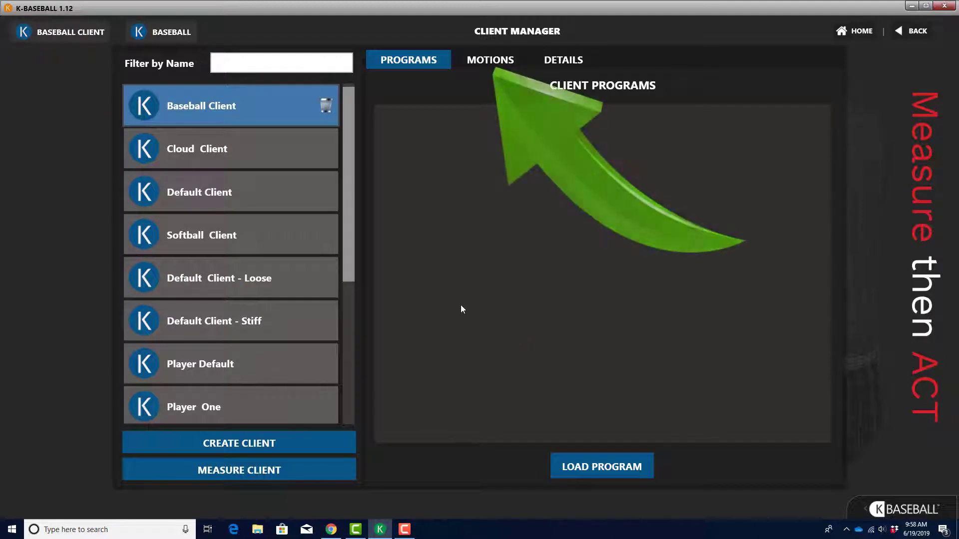
click(488, 60)
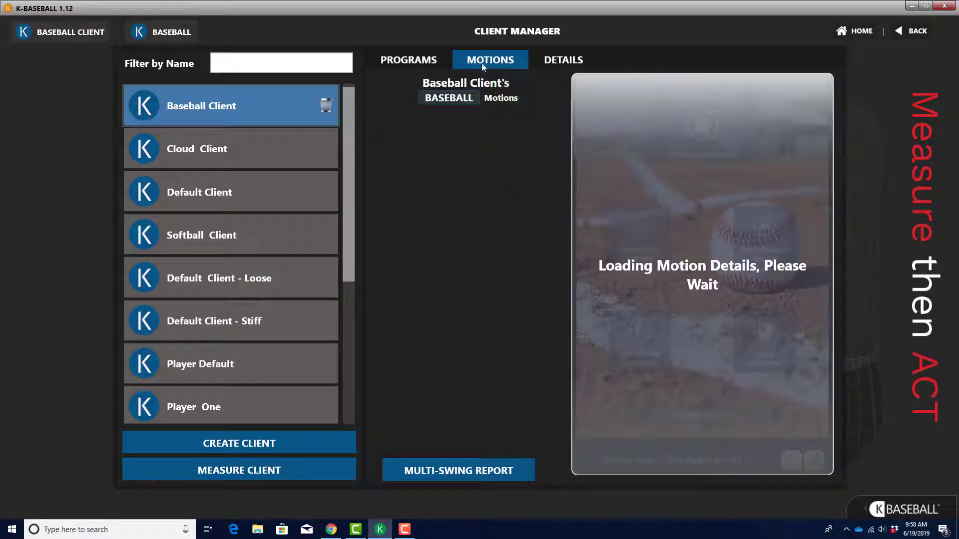
click(294, 287)
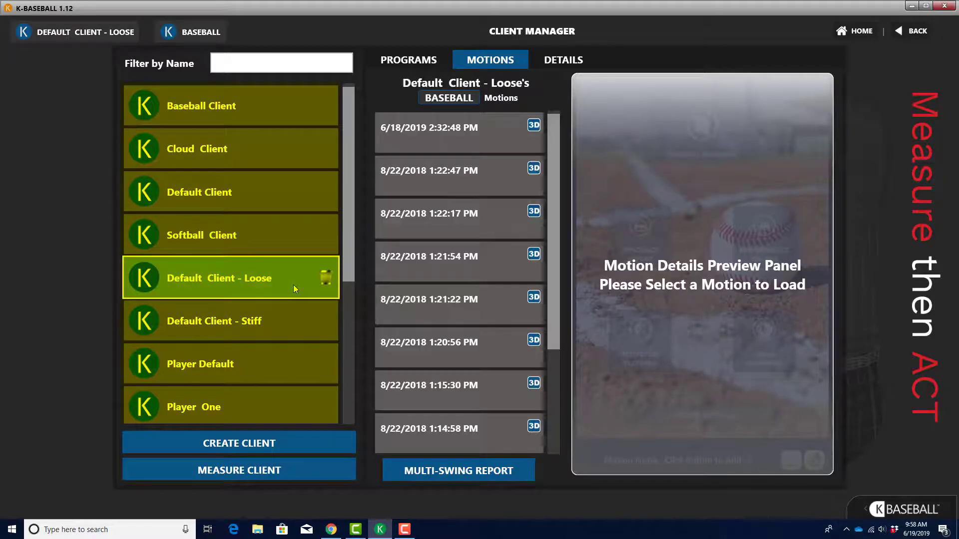
click(430, 346)
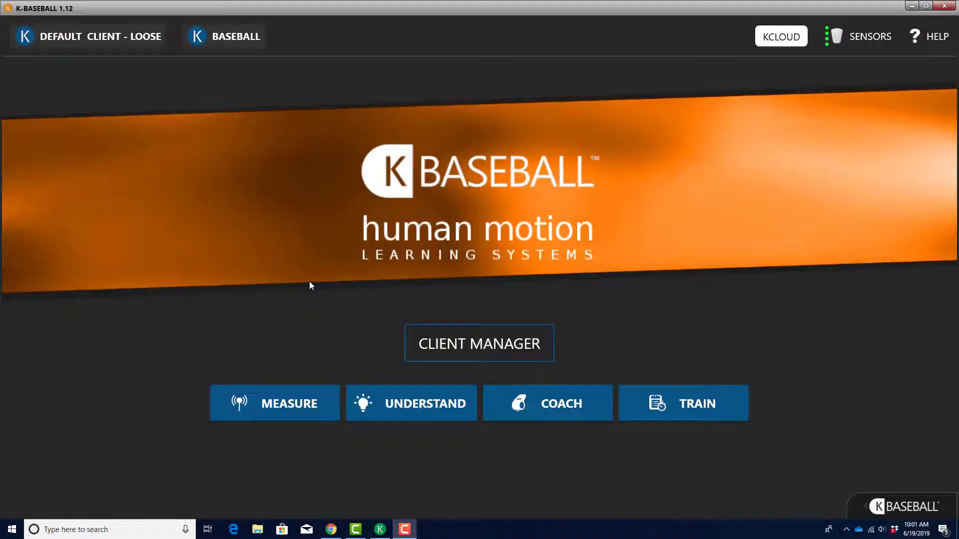
Open the Baseball Summary report and review its Peak Speeds, Timing and Heel Strike sections.
click(367, 406)
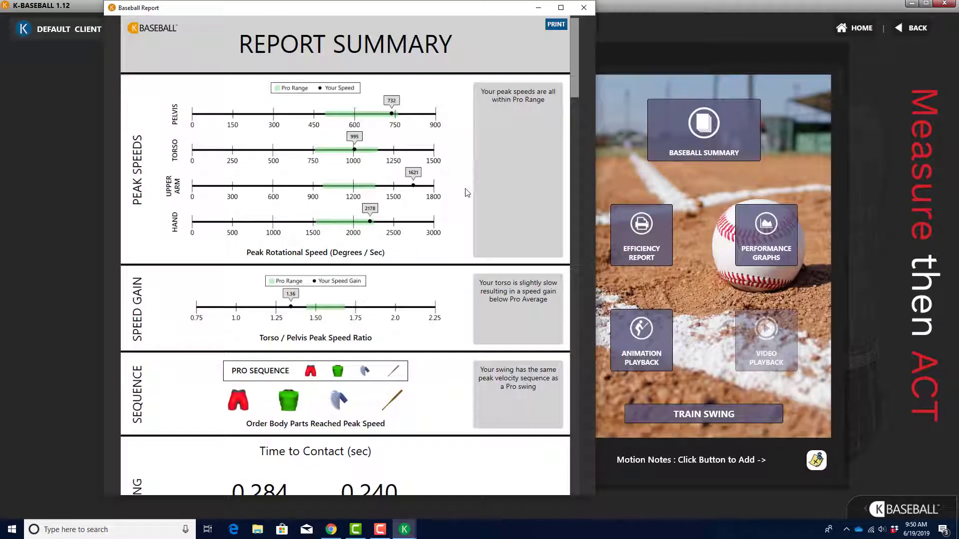
scroll(467, 194, down, 3)
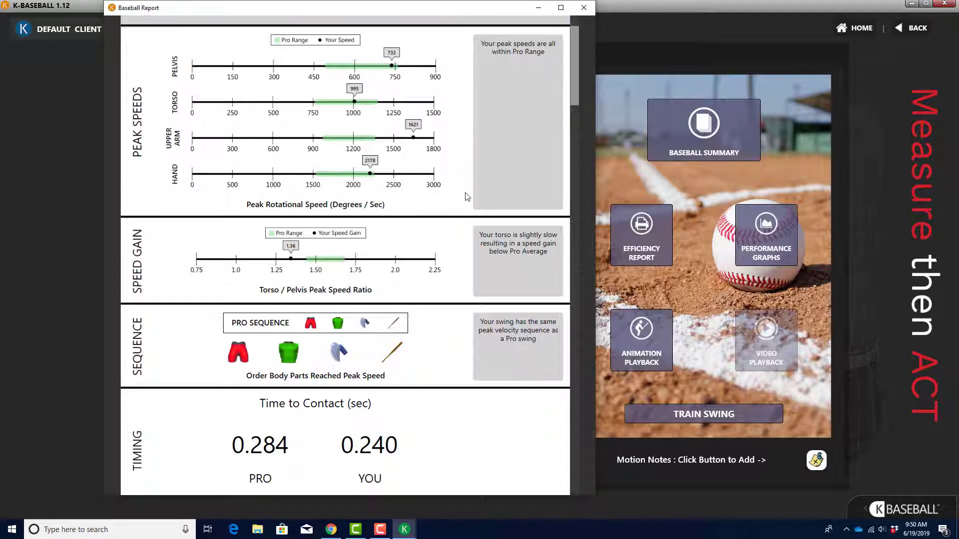
scroll(467, 196, down, 5)
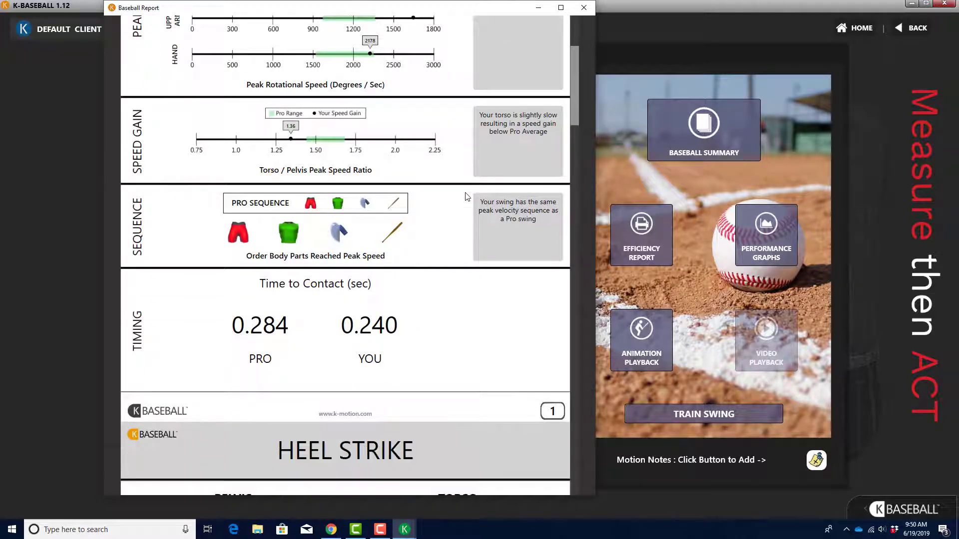
scroll(466, 196, down, 4)
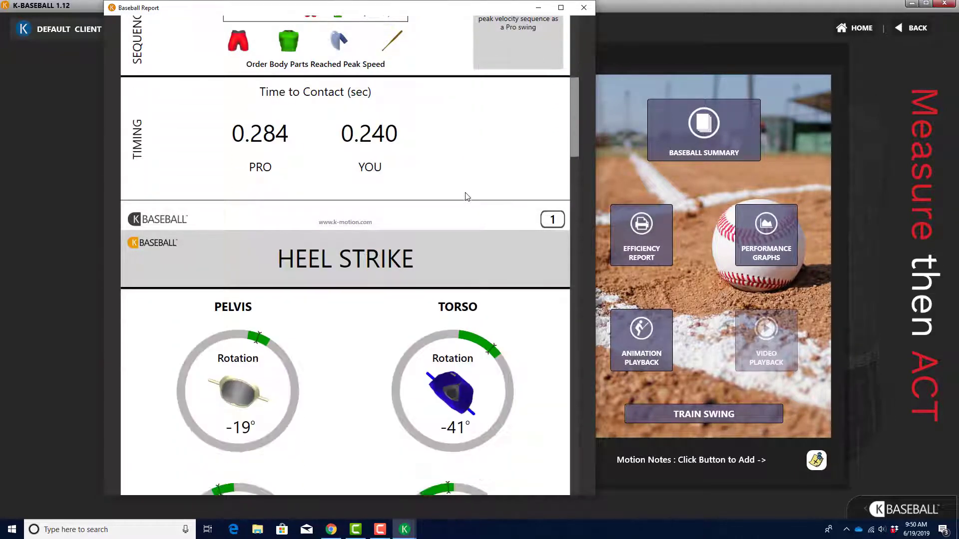
scroll(467, 196, down, 8)
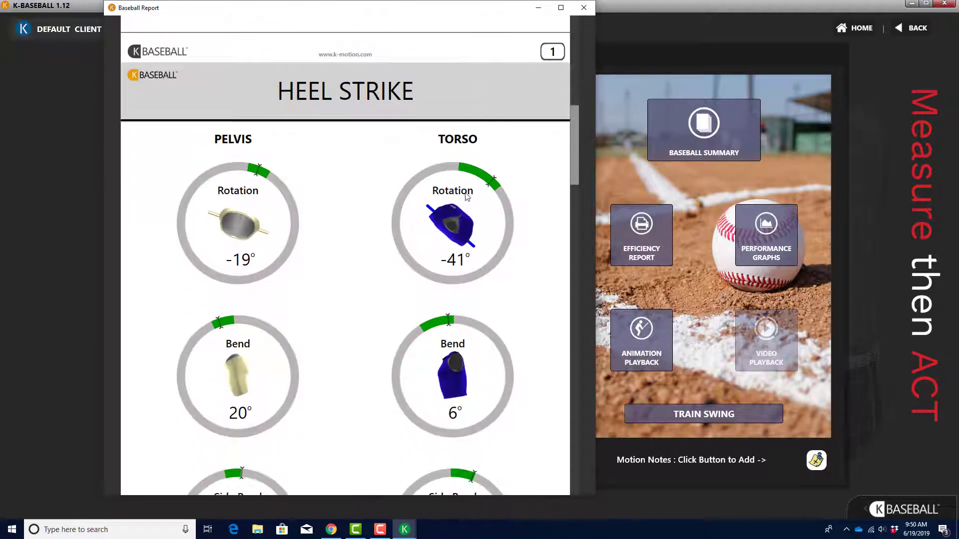
scroll(465, 193, down, 8)
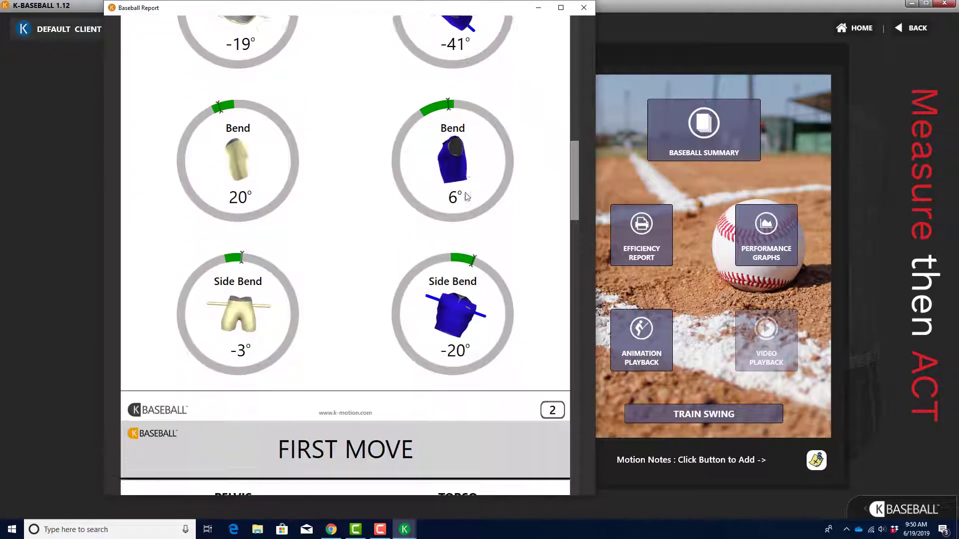
scroll(466, 196, down, 5)
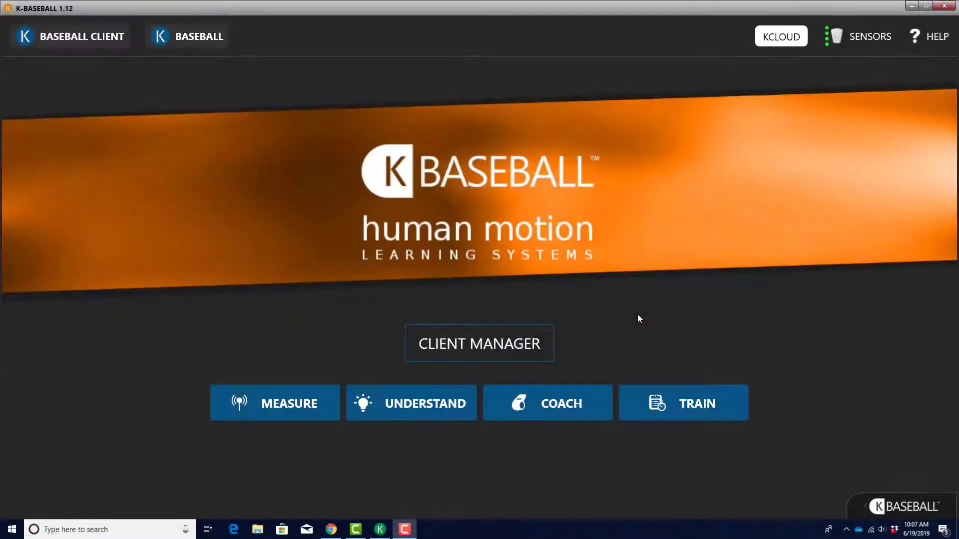
Load Default Client - Loose's 8/22/2018 1:15:30 PM swing and open its Baseball Summary.
click(547, 346)
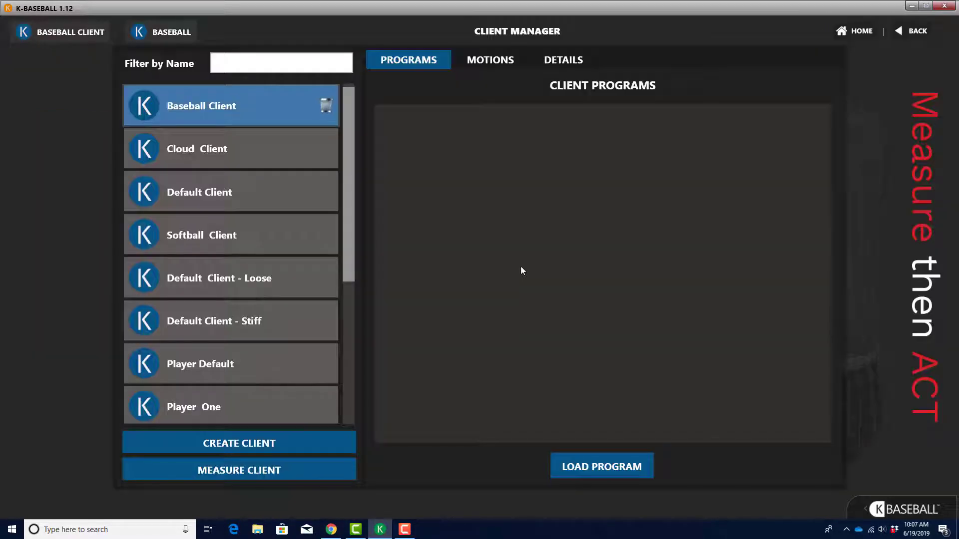
click(505, 59)
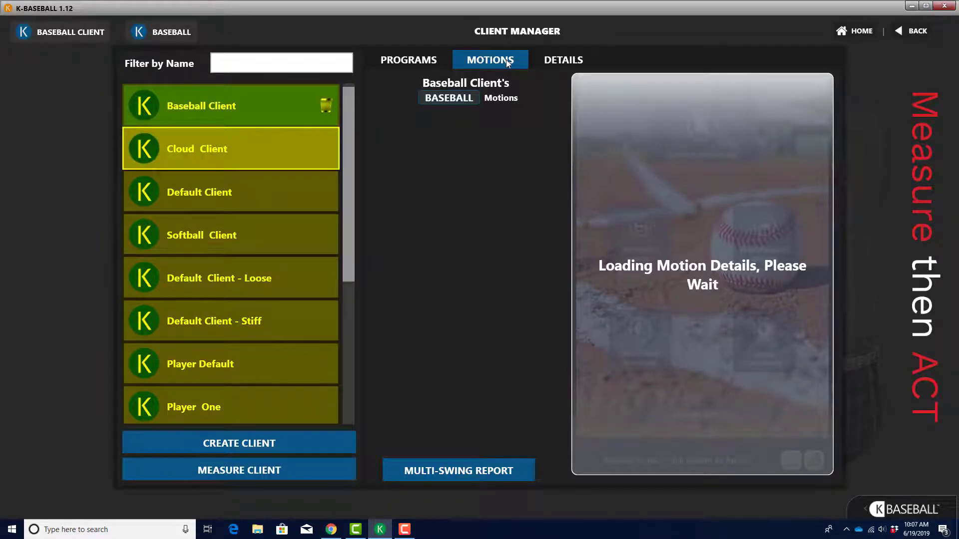
click(172, 269)
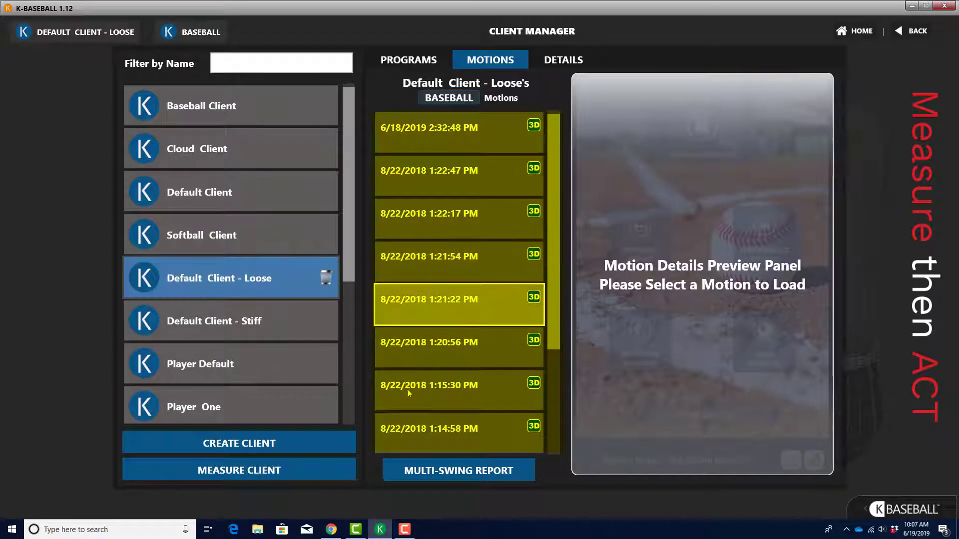
click(428, 399)
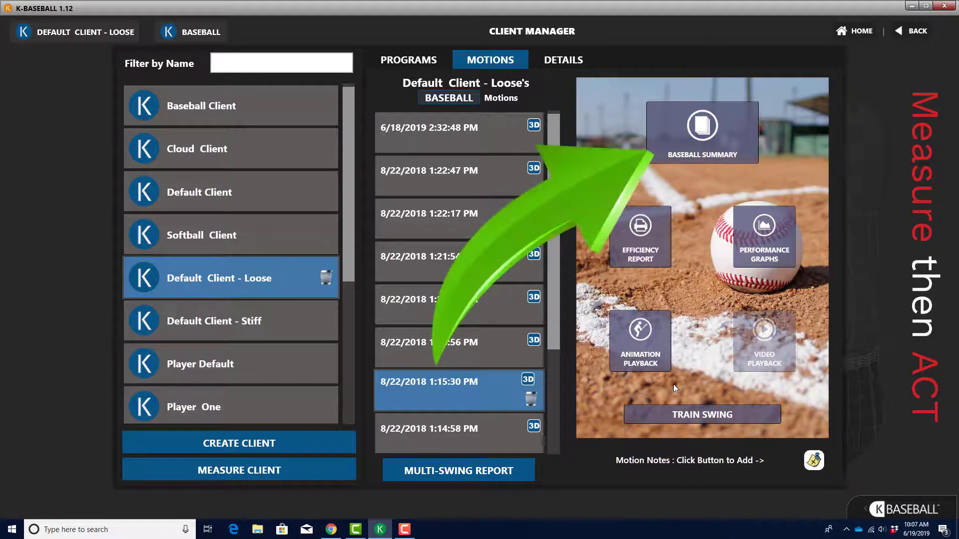
click(713, 157)
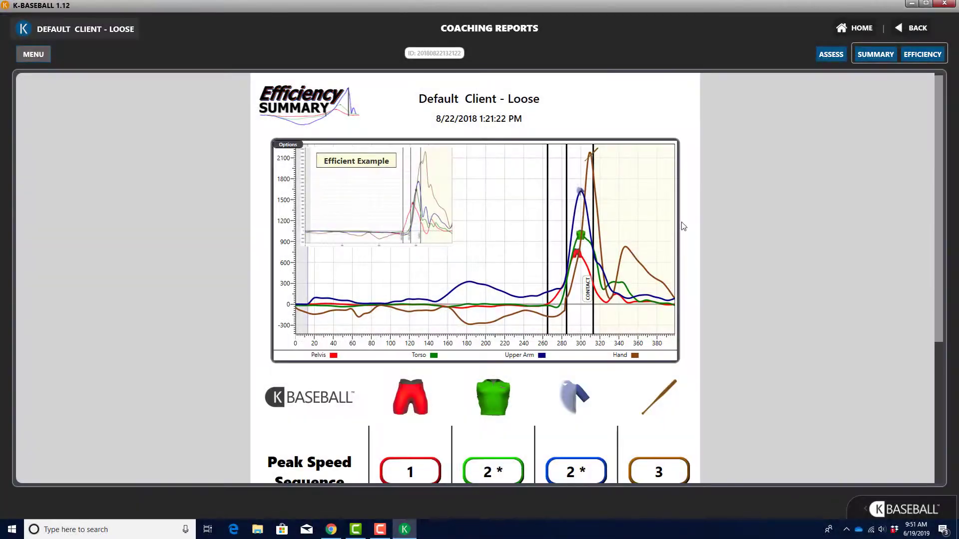
Review the Efficiency Summary's peak speed sequence, peak speeds, pro ranges and speed gain values.
scroll(683, 226, down, 3)
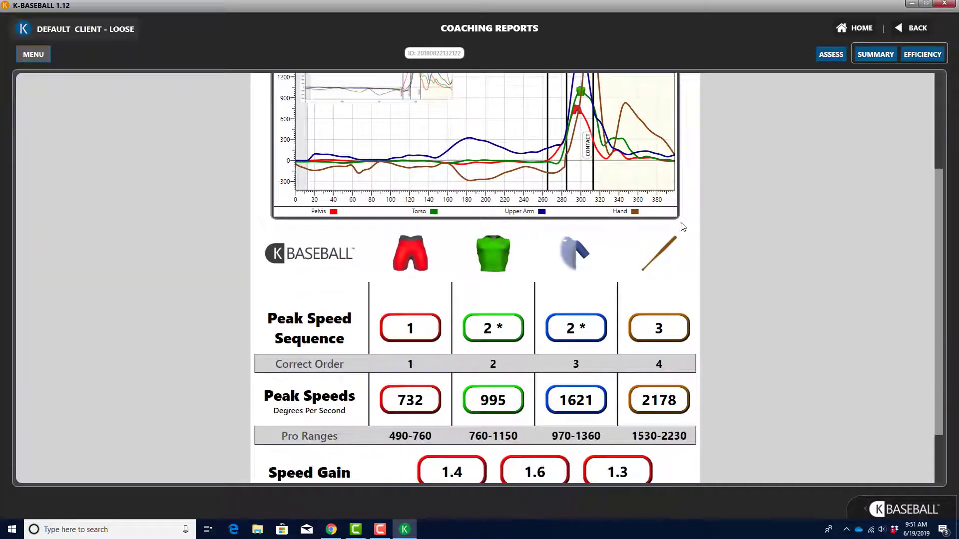
scroll(683, 226, down, 2)
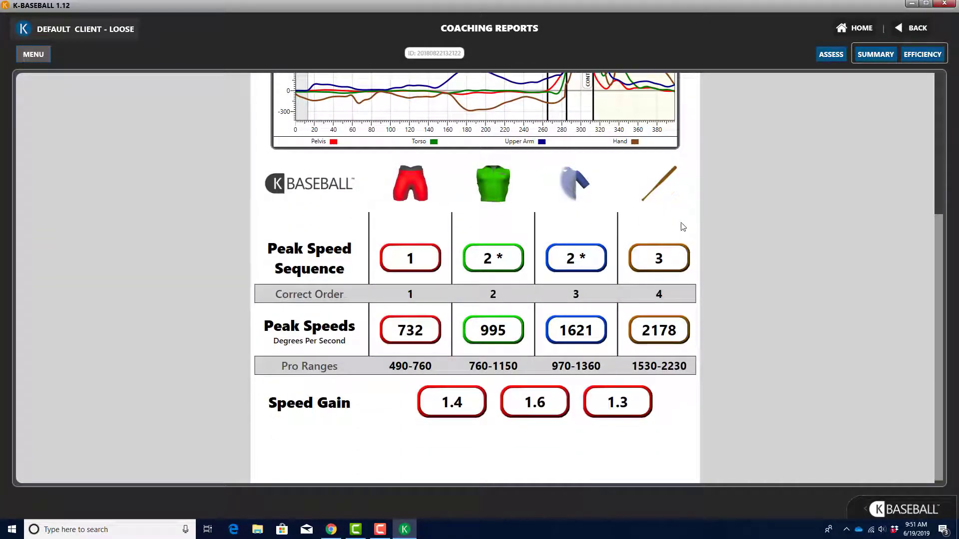
scroll(684, 226, up, 1)
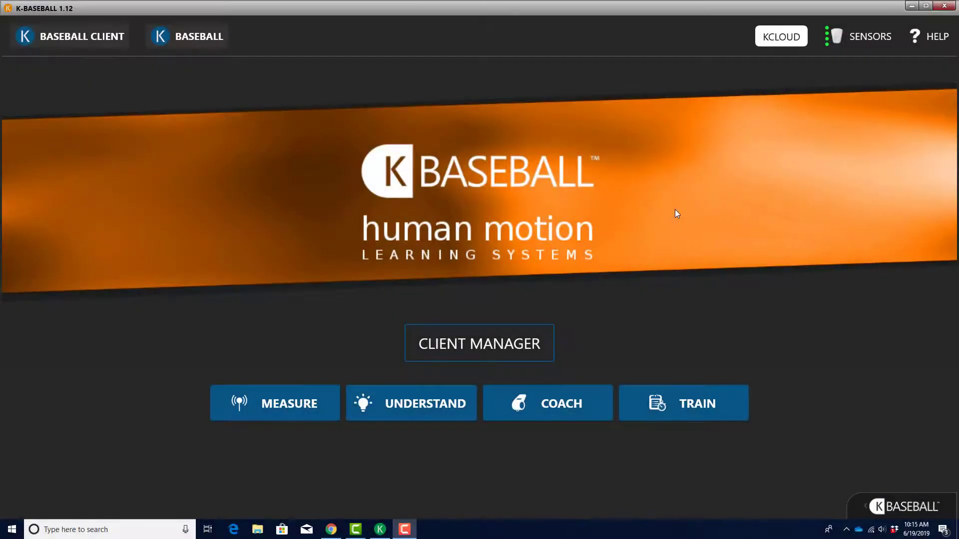
Load Default Client - Loose's 8/22/2018 1:15:30 PM swing and open its Efficiency Report.
click(542, 345)
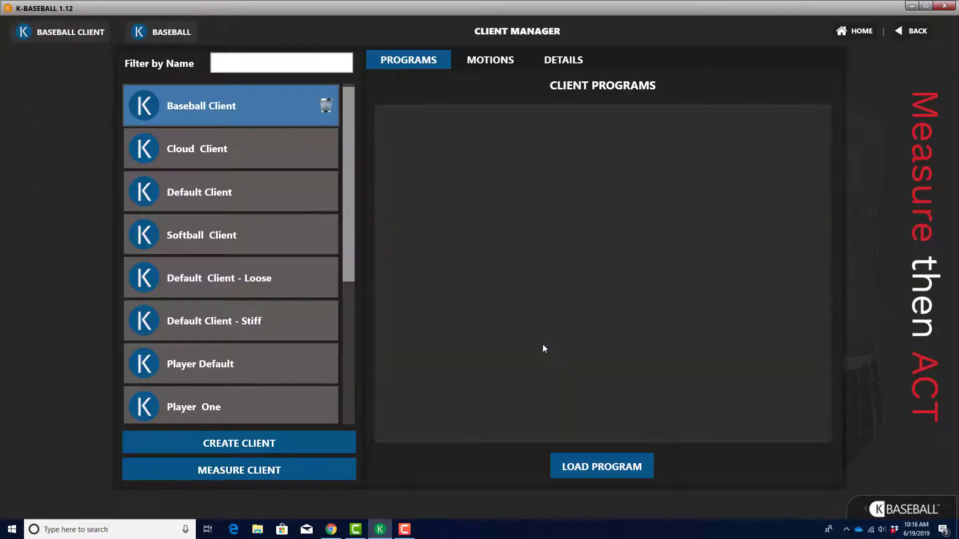
click(490, 66)
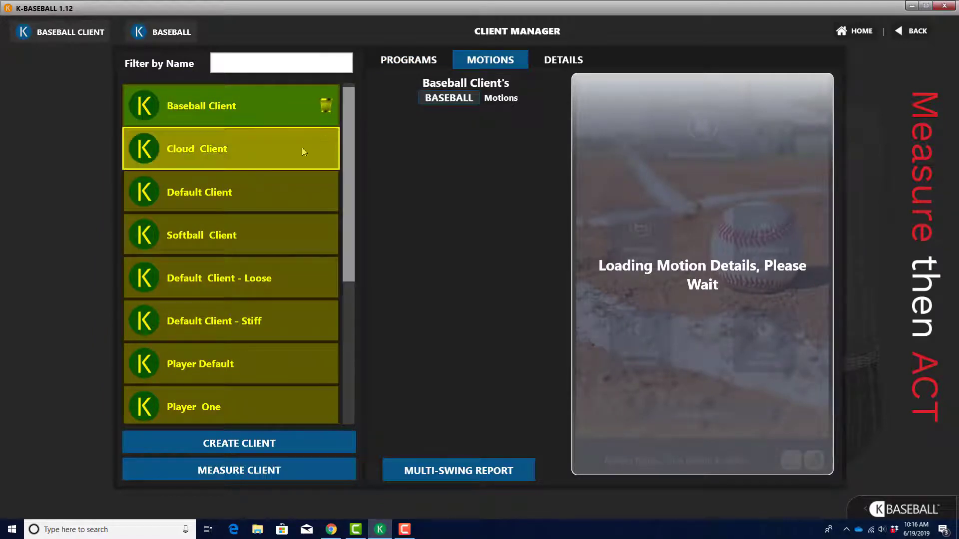
click(216, 269)
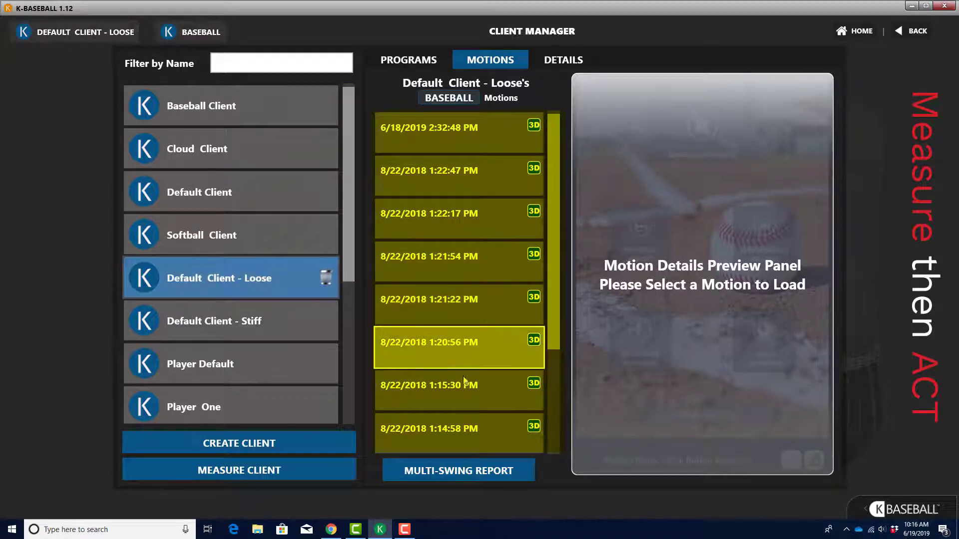
click(464, 404)
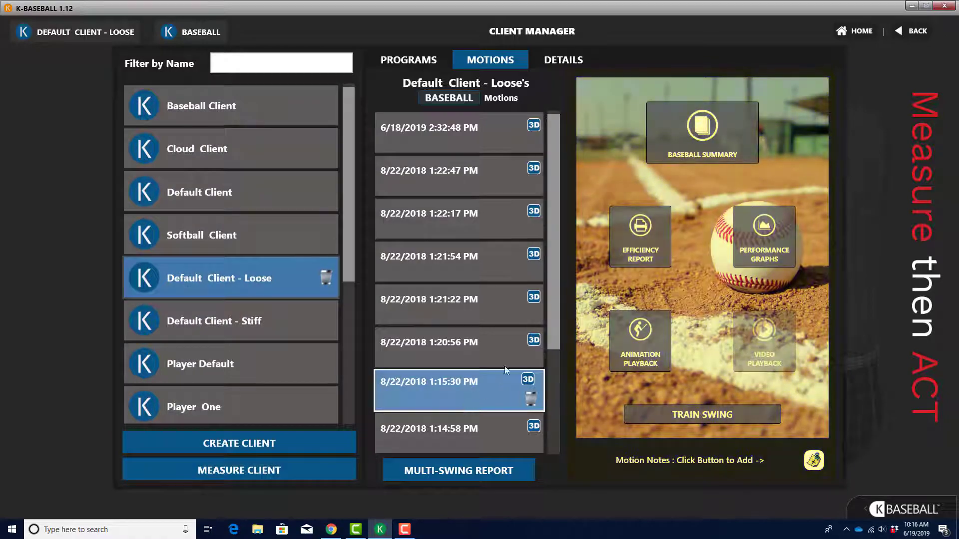
click(624, 256)
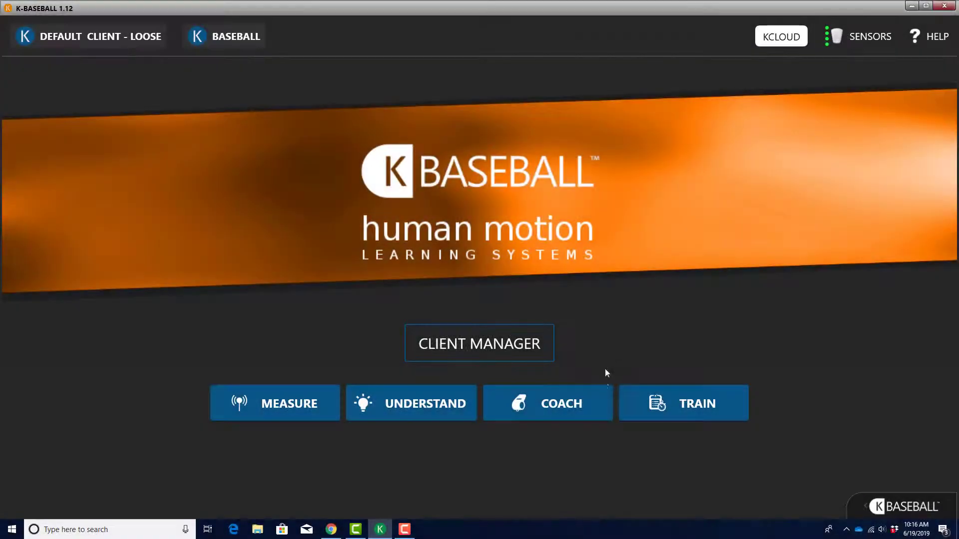
Show the Efficiency Report's Kinematic Sequence graph alongside the Efficient Kinematic Sequence example.
click(601, 398)
click(641, 369)
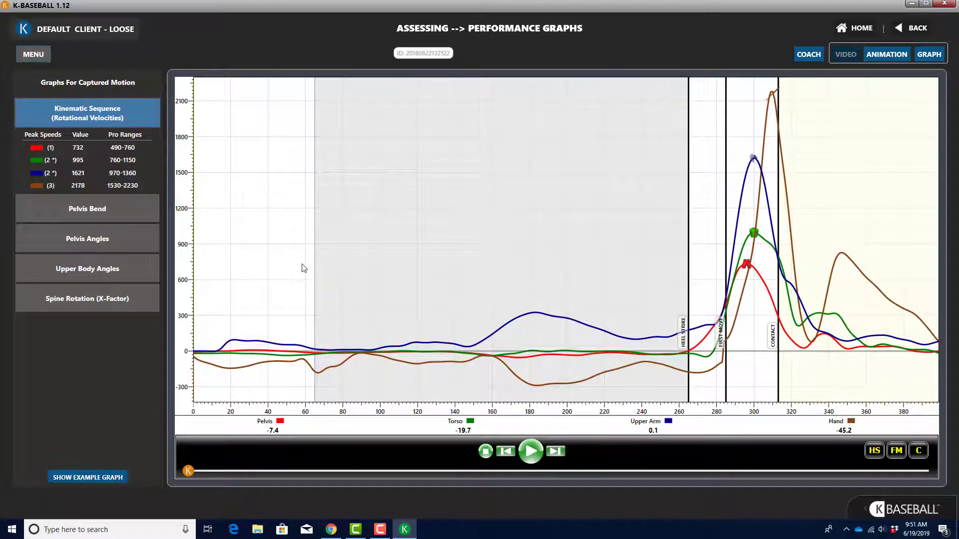
click(121, 480)
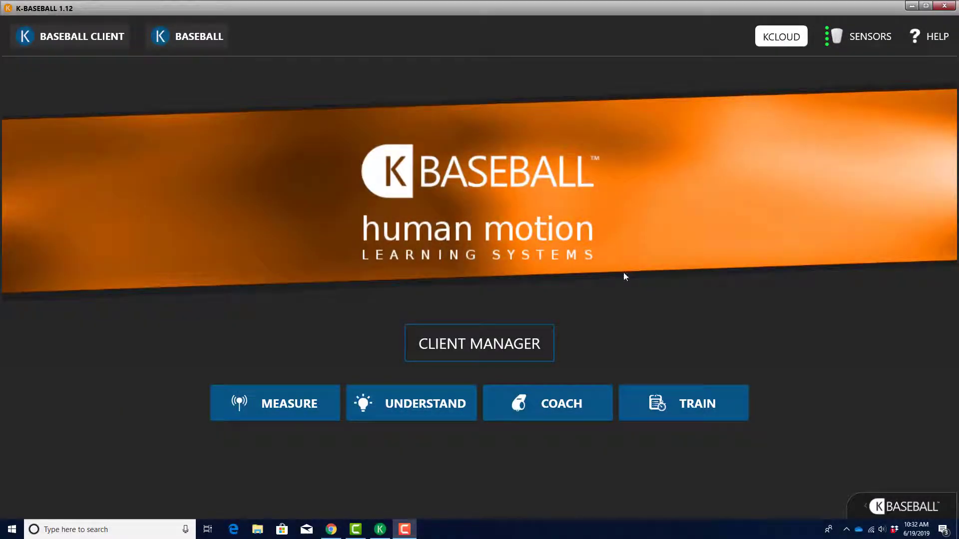
Select Default Client - Loose in the Motions tab and load the 8/22/2018 1:15:30 PM swing.
click(542, 339)
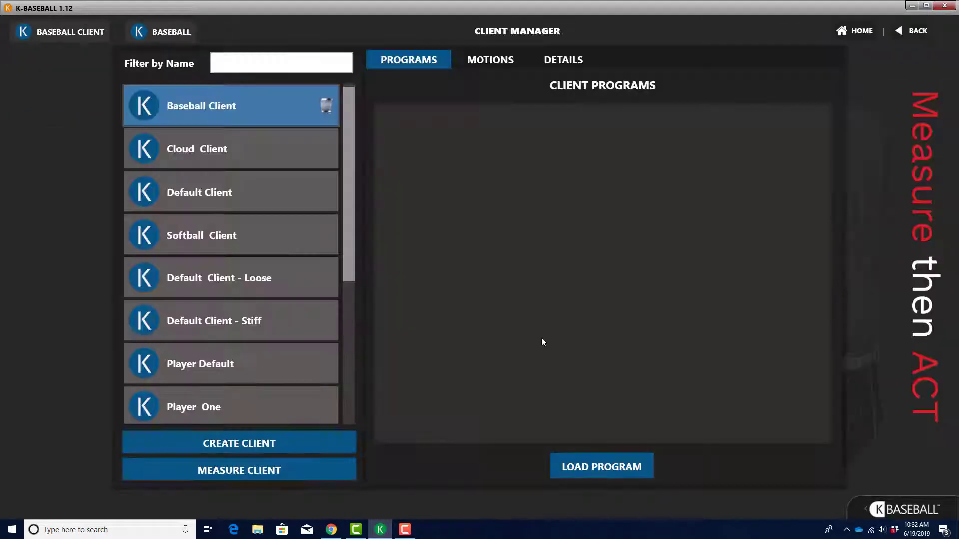
click(510, 62)
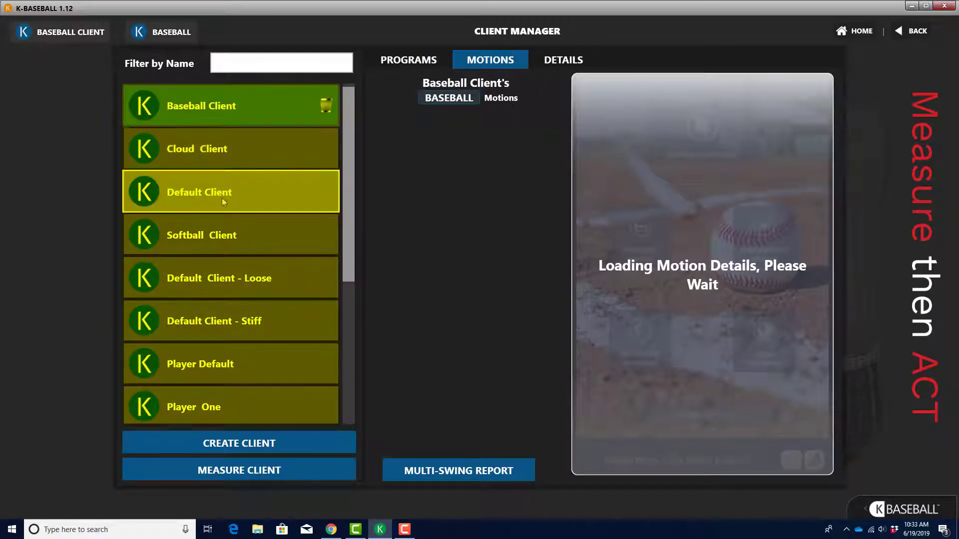
click(188, 276)
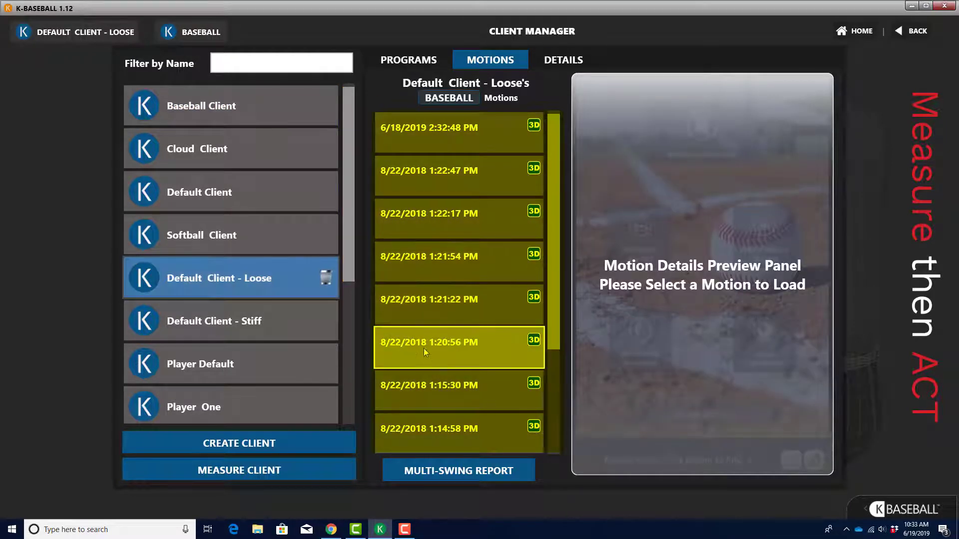
click(431, 380)
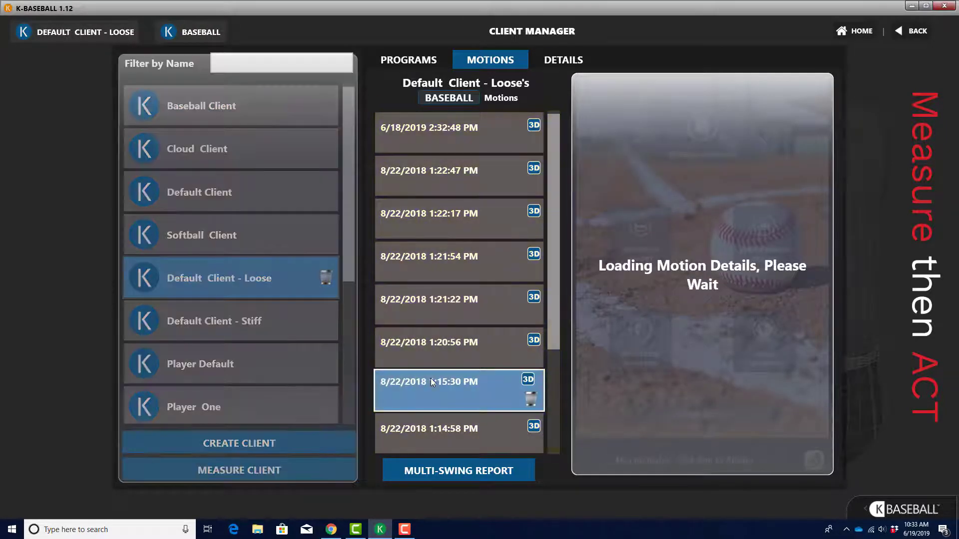